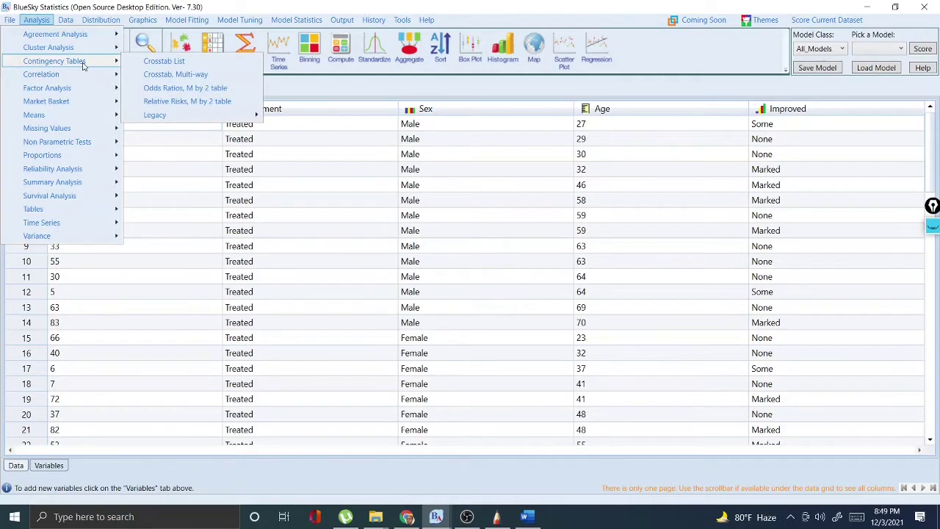
- Generate a Crosstab List (multi-way frequency list) for the variables Treatment and Improved, with missing values removed from the table
click(174, 63)
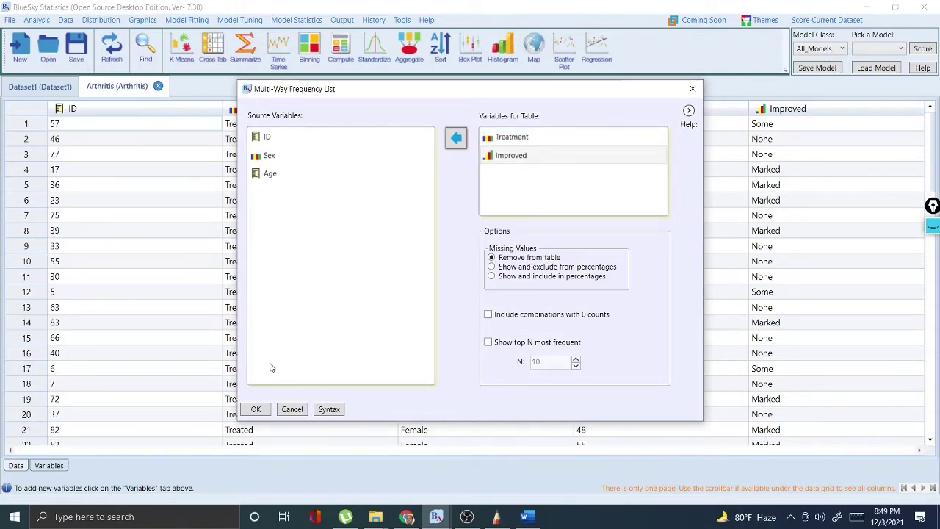
click(255, 410)
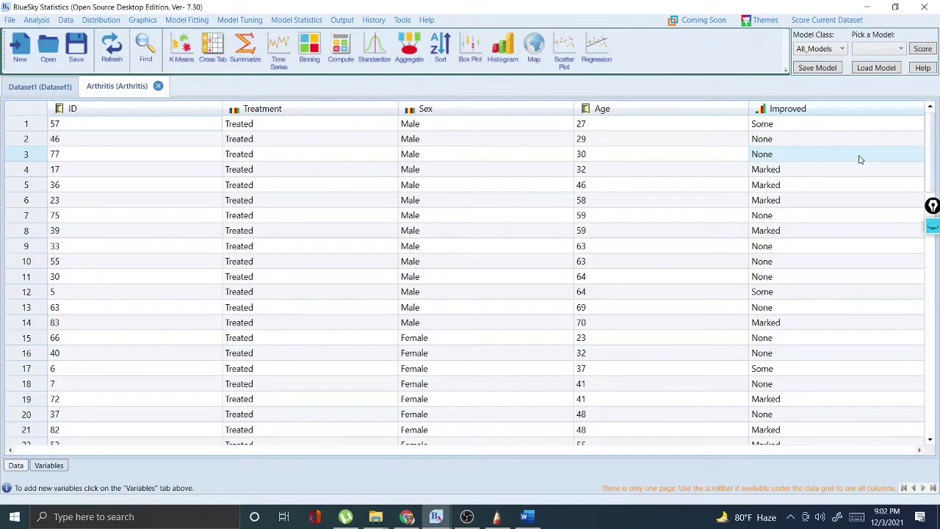
- Run a non-parametric Chi-squared Test on Treatment and Improved against the proportions 0.5,0.5
click(35, 22)
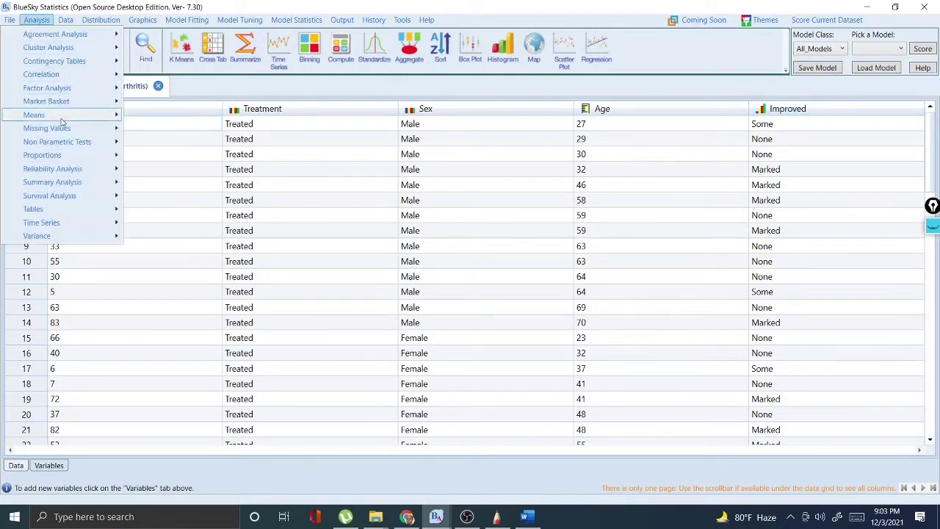
mouse_move(66, 143)
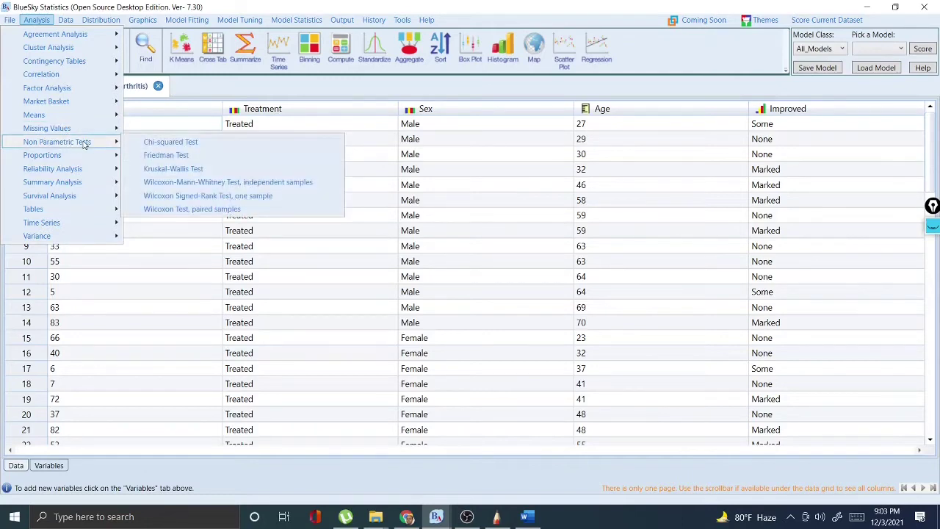
click(166, 144)
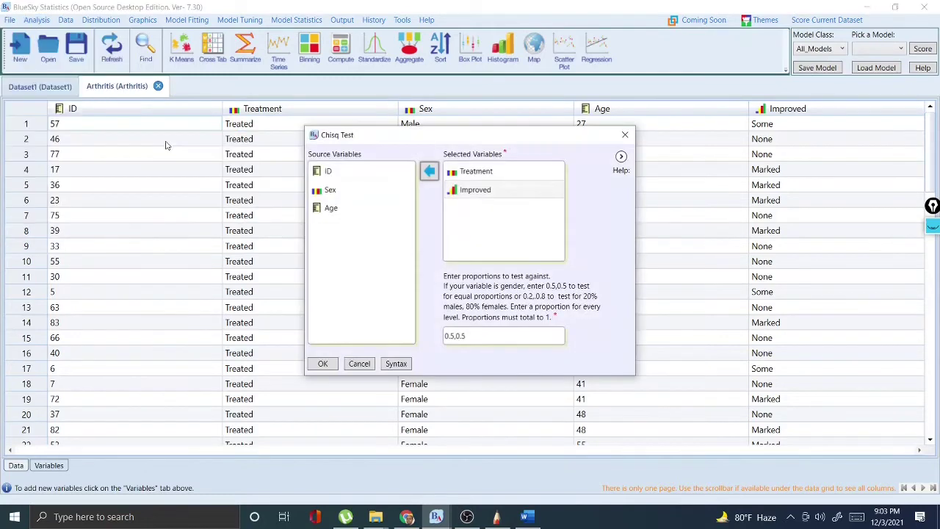
click(480, 173)
click(473, 338)
key(BackSpace)
key(BackSpace)
key(BackSpace)
key(BackSpace)
key(BackSpace)
key(BackSpace)
key(BackSpace)
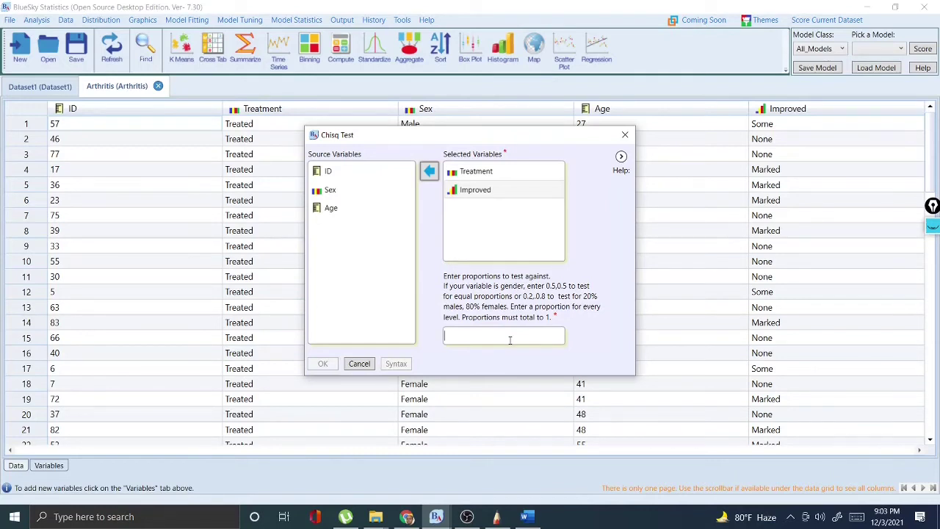
text(0.5)
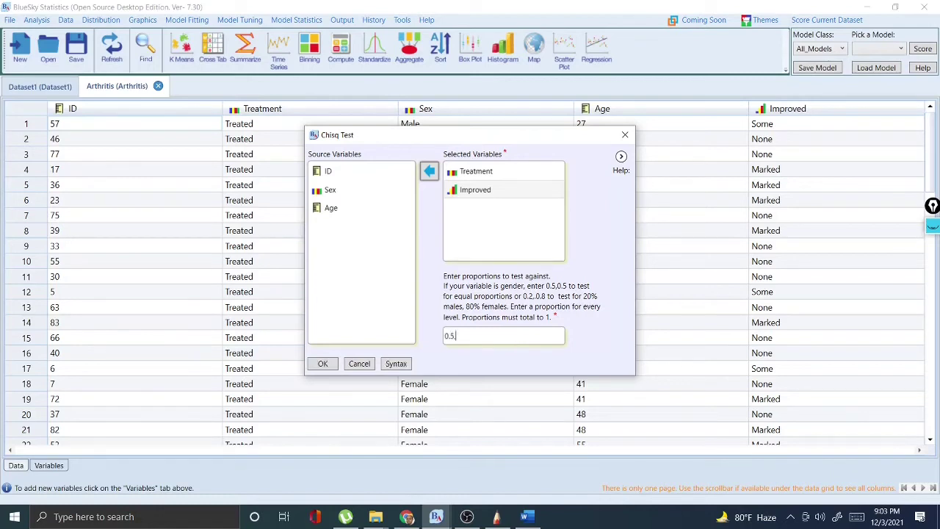
text(,0.5)
click(324, 364)
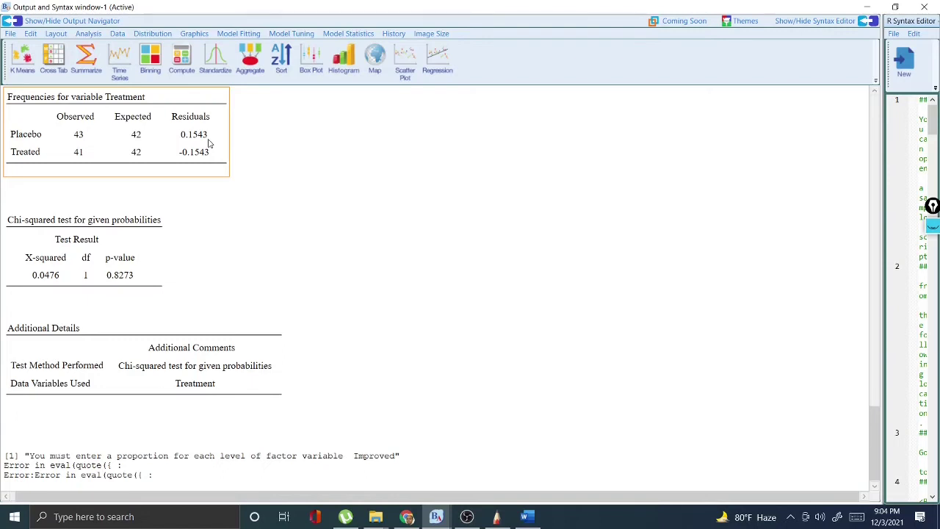
- Examine the chi-squared test result, check the chi-square search page in Chrome, and return to BlueSky's Output and Syntax window
click(129, 224)
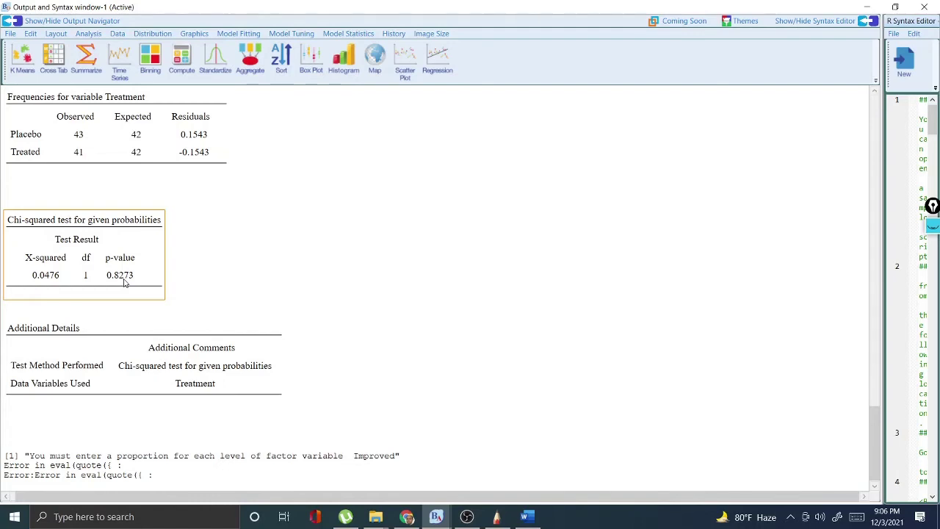
click(406, 516)
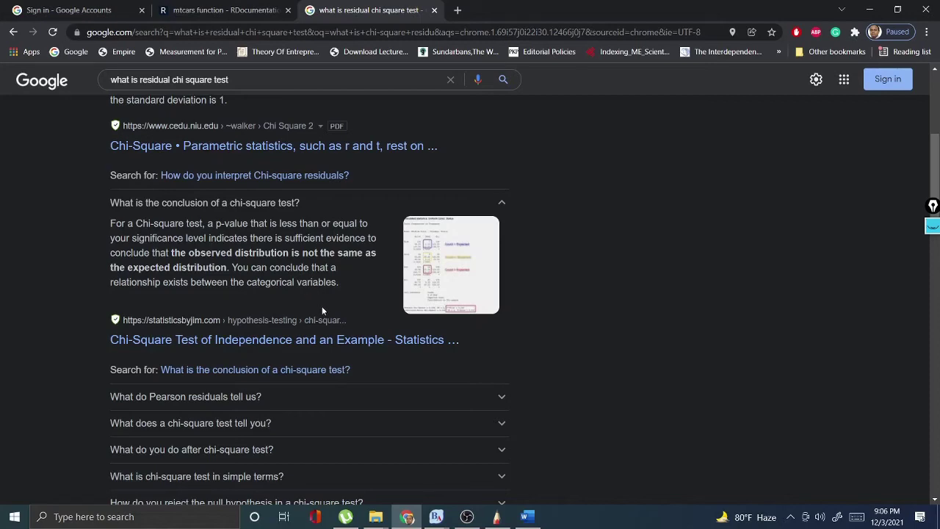
click(436, 517)
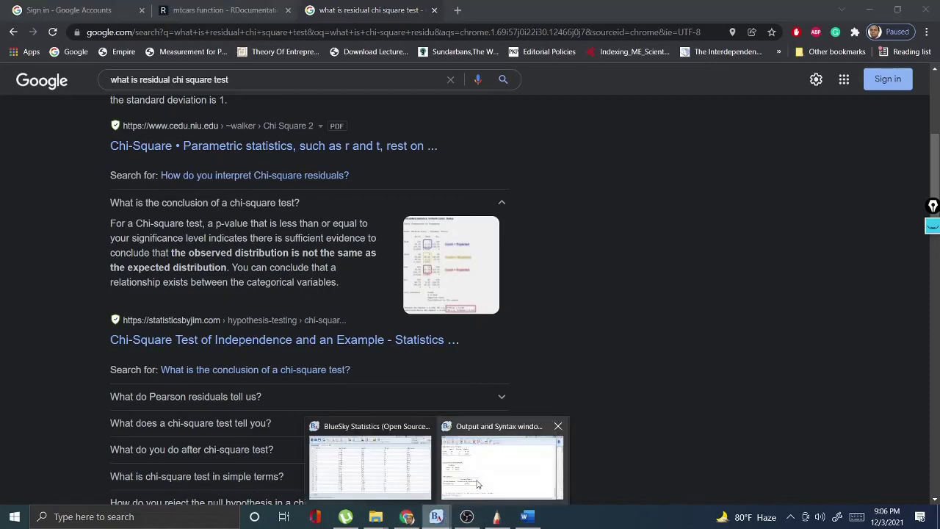
click(477, 484)
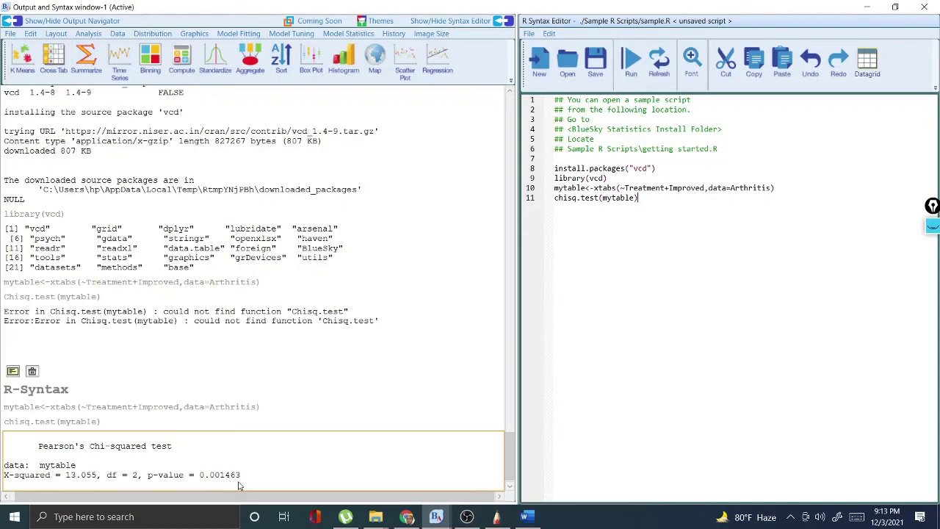
- Copy the Pearson's Chi-squared test output into the Word document below the Summary By Variable table, and return to BlueSky
right_click(253, 457)
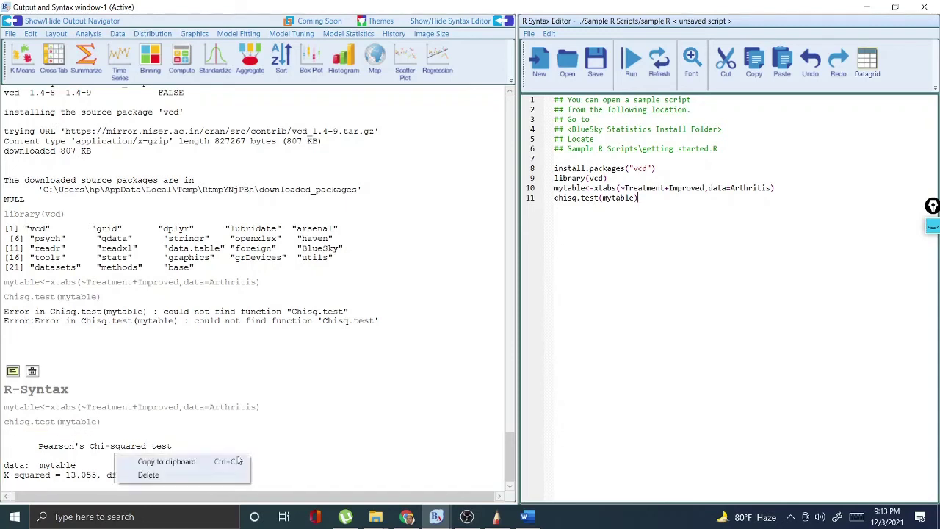
click(197, 462)
click(529, 516)
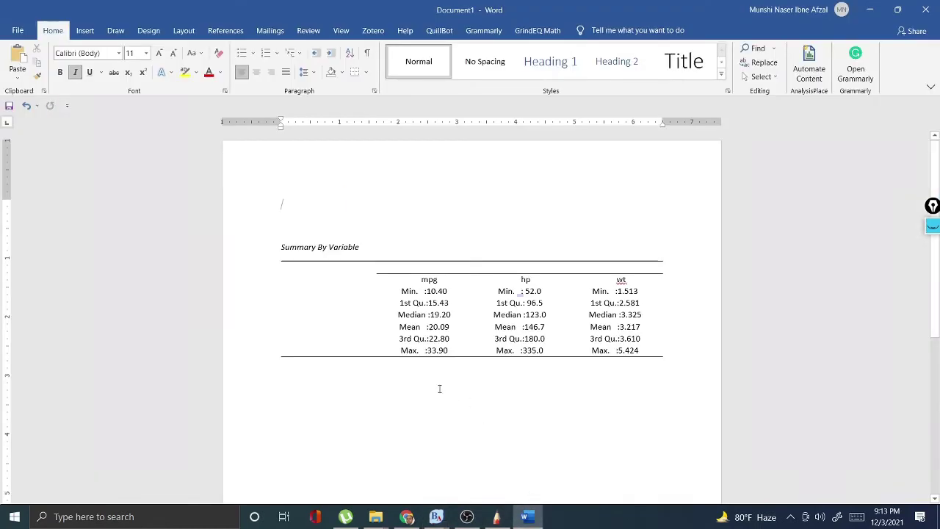
click(538, 399)
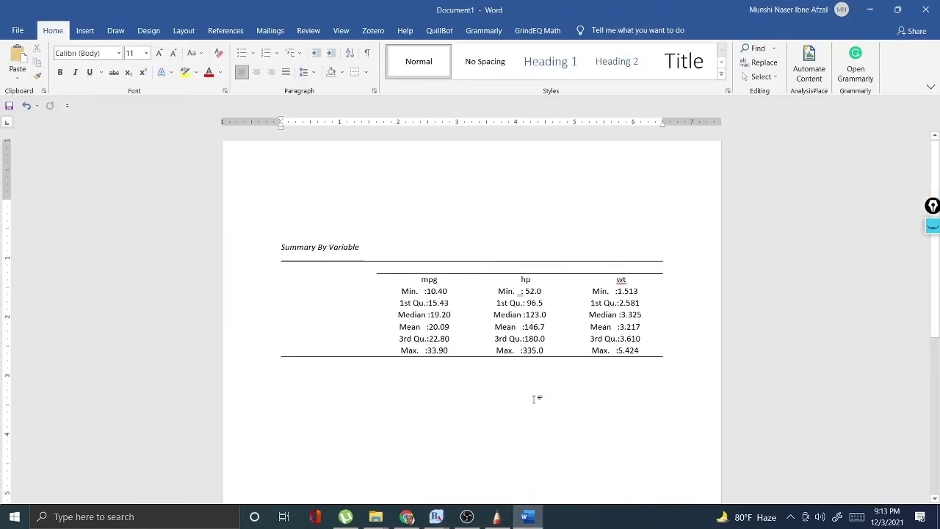
scroll(304, 279, down, 3)
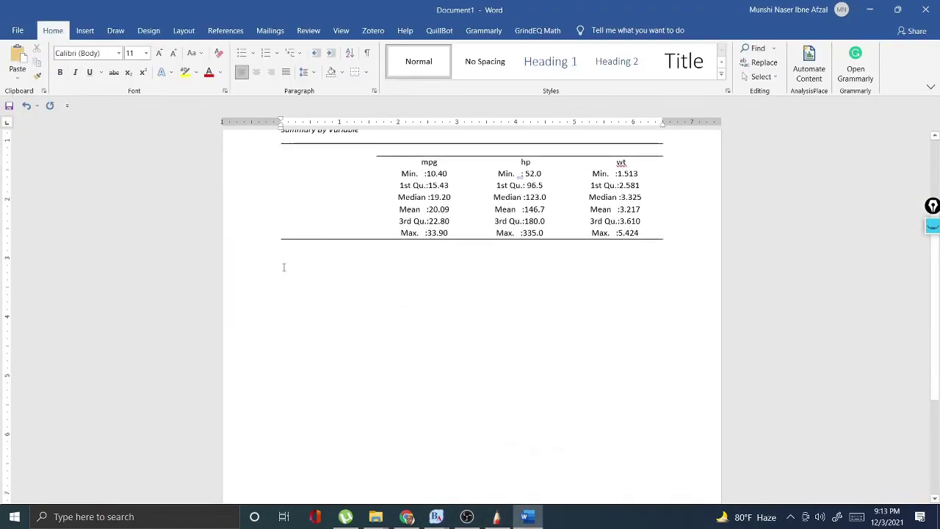
right_click(284, 267)
click(311, 318)
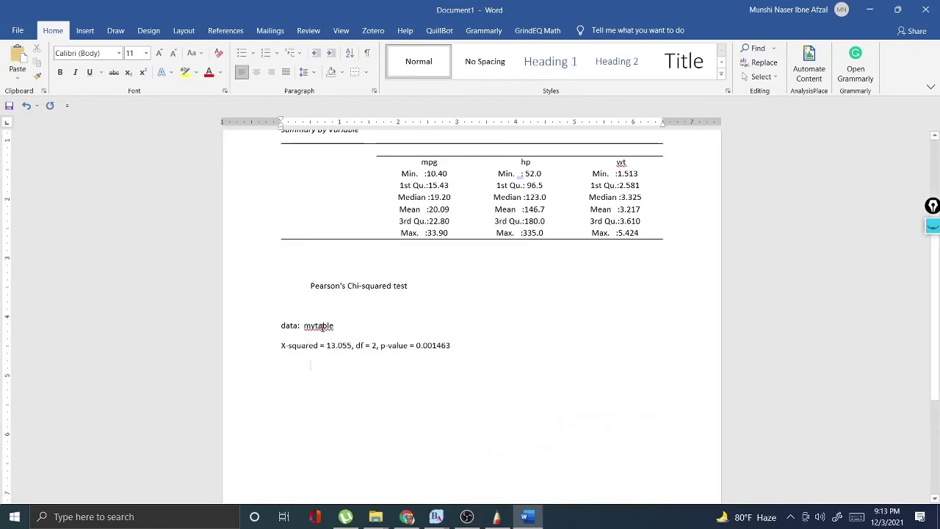
click(869, 9)
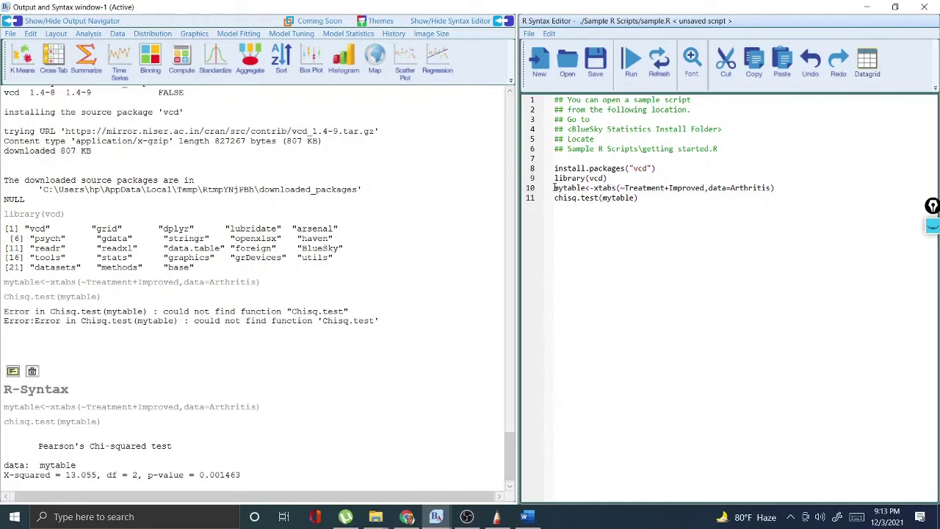
- Duplicate the script's mytable and chisq.test(mytable) lines below line 11
drag(553, 188, 639, 198)
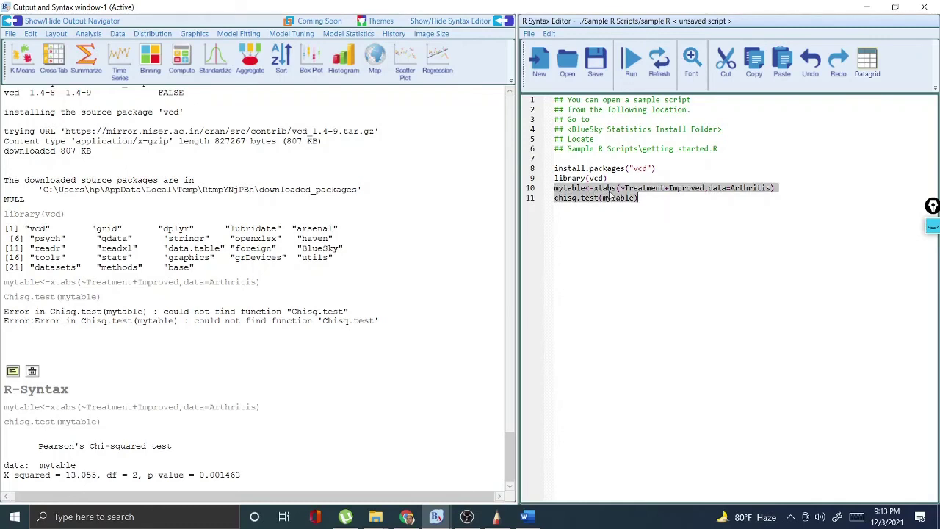
right_click(610, 195)
click(633, 238)
click(723, 248)
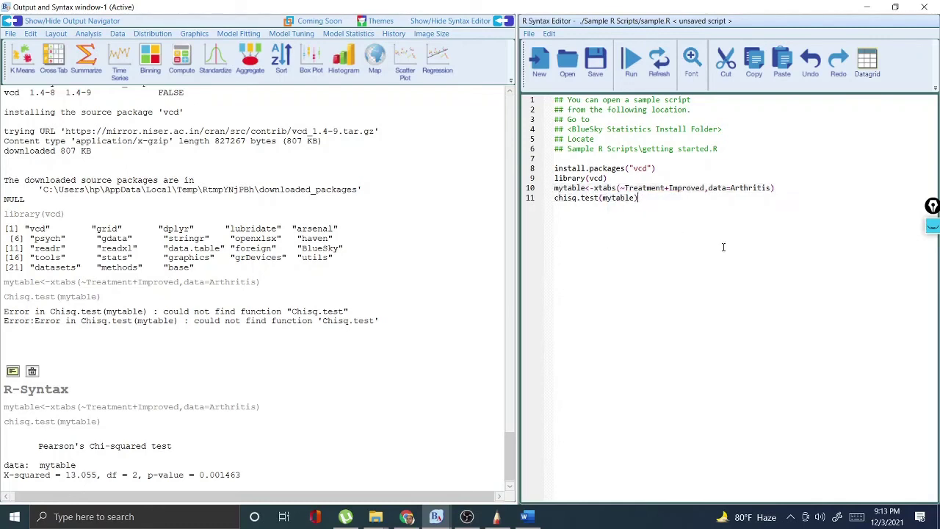
key(Return)
key(Return)
right_click(560, 211)
click(584, 268)
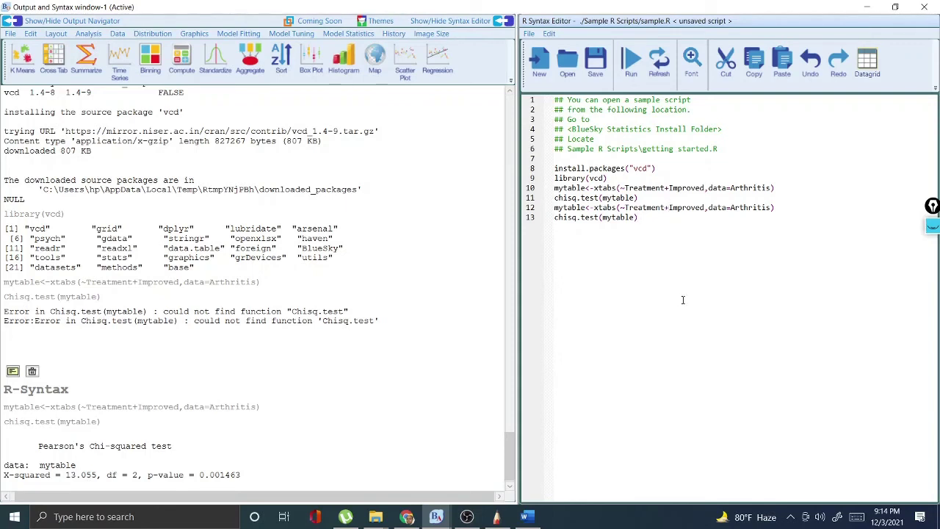
- Change the xtabs formula in line 12 to ~Improved+Sex, keeping data=Arthritis
key(BackSpace)
key(BackSpace)
key(BackSpace)
key(BackSpace)
key(BackSpace)
key(BackSpace)
key(BackSpace)
key(BackSpace)
key(BackSpace)
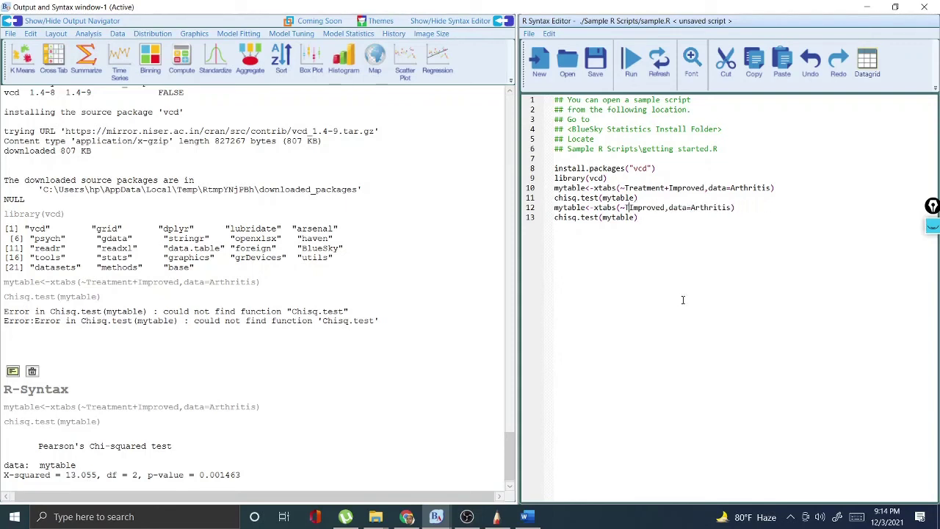
key(BackSpace)
click(661, 207)
text(+Sex)
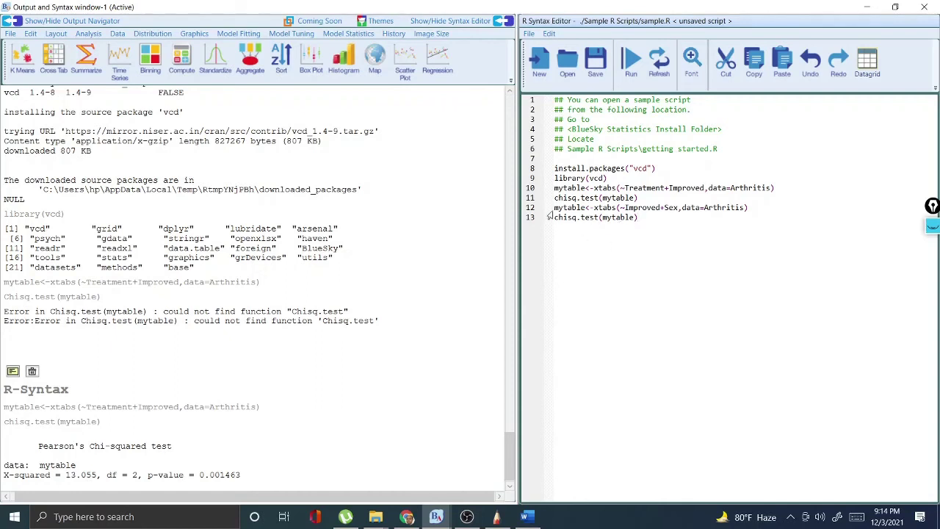
- Run script lines 12 and 13 to perform the chi-squared test on Improved by Sex
drag(555, 208, 654, 225)
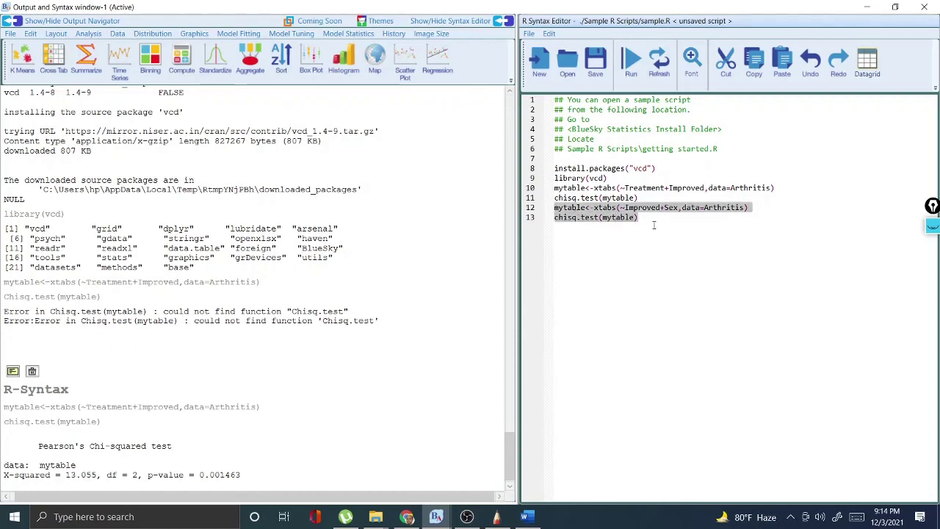
click(631, 62)
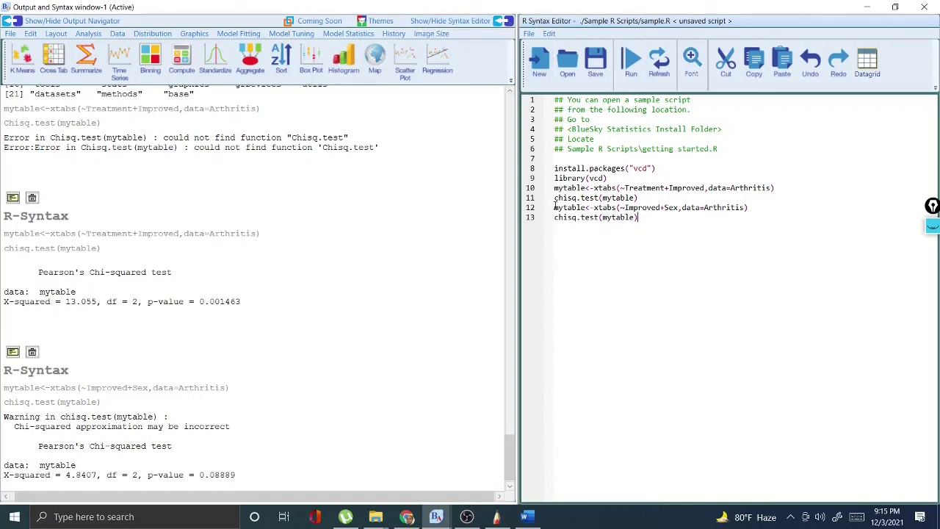
drag(555, 208, 650, 218)
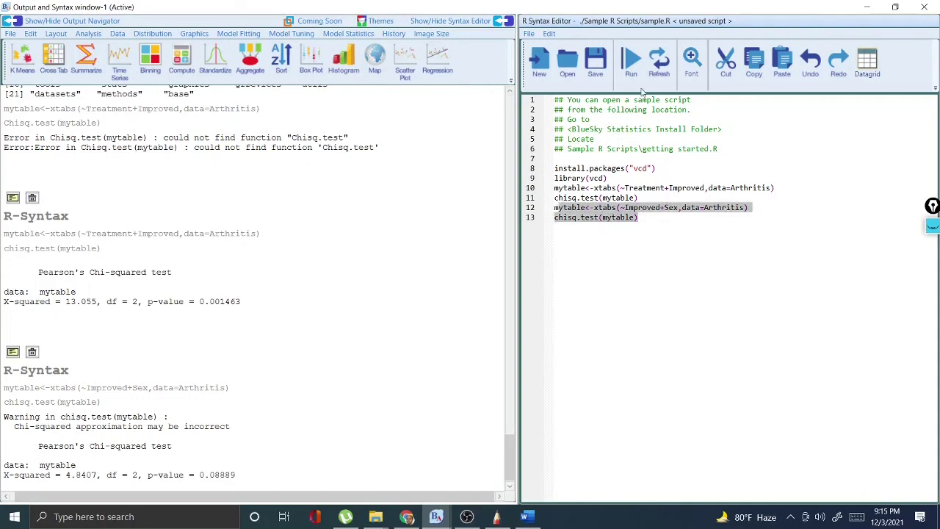
click(689, 324)
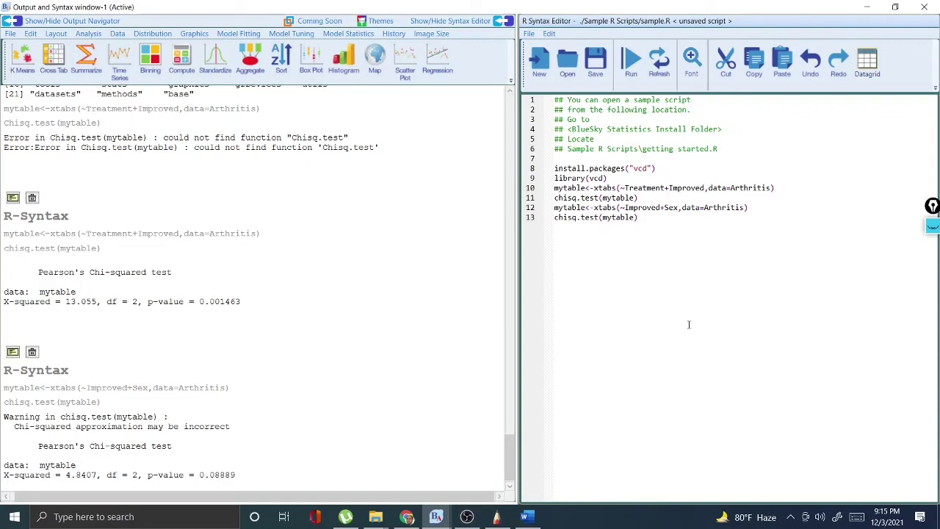
- Switch to Autodesk SketchBook to review the Basic statistics question slide
click(497, 516)
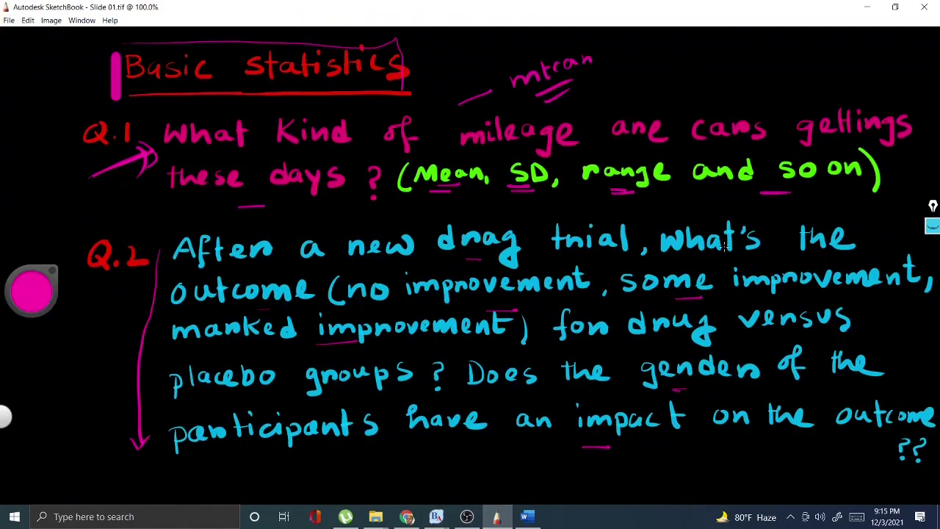